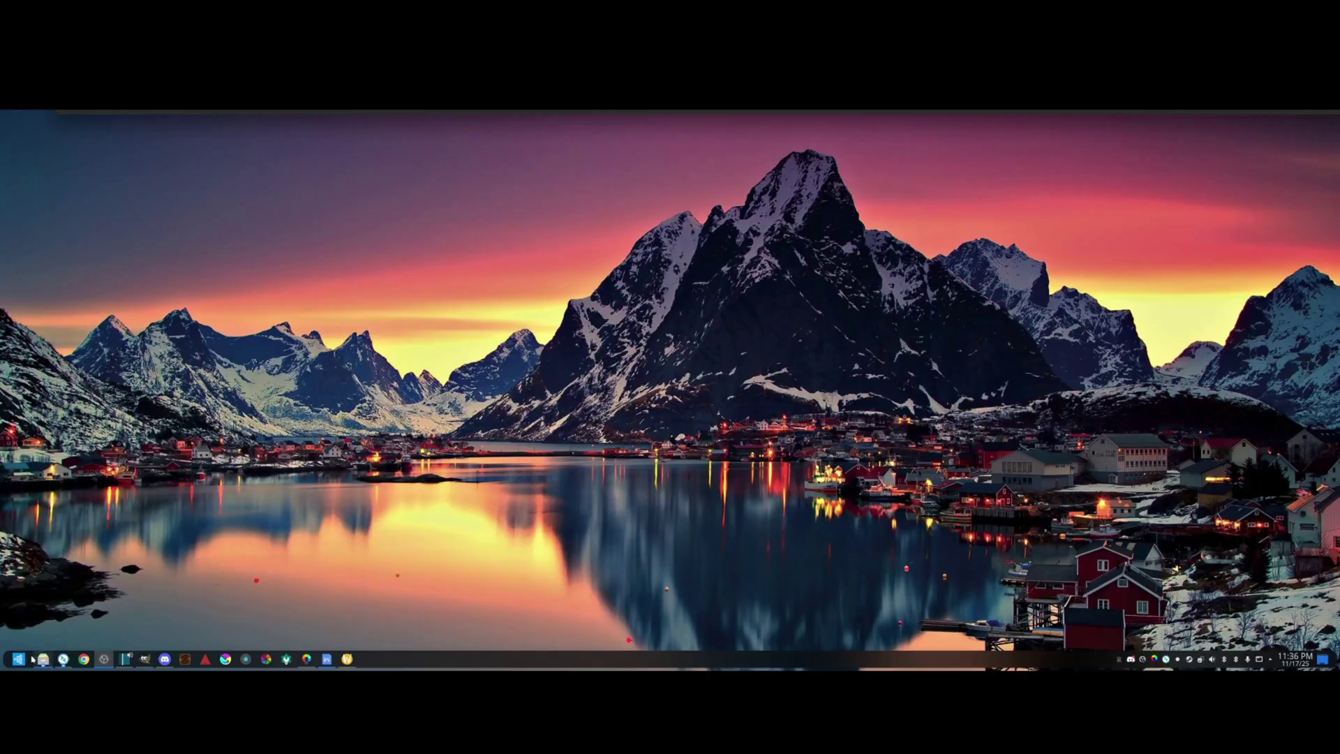
Step: Open and close the application menu and the full-screen application launcher
{"action": "left_click", "coordinate": [19, 659]}
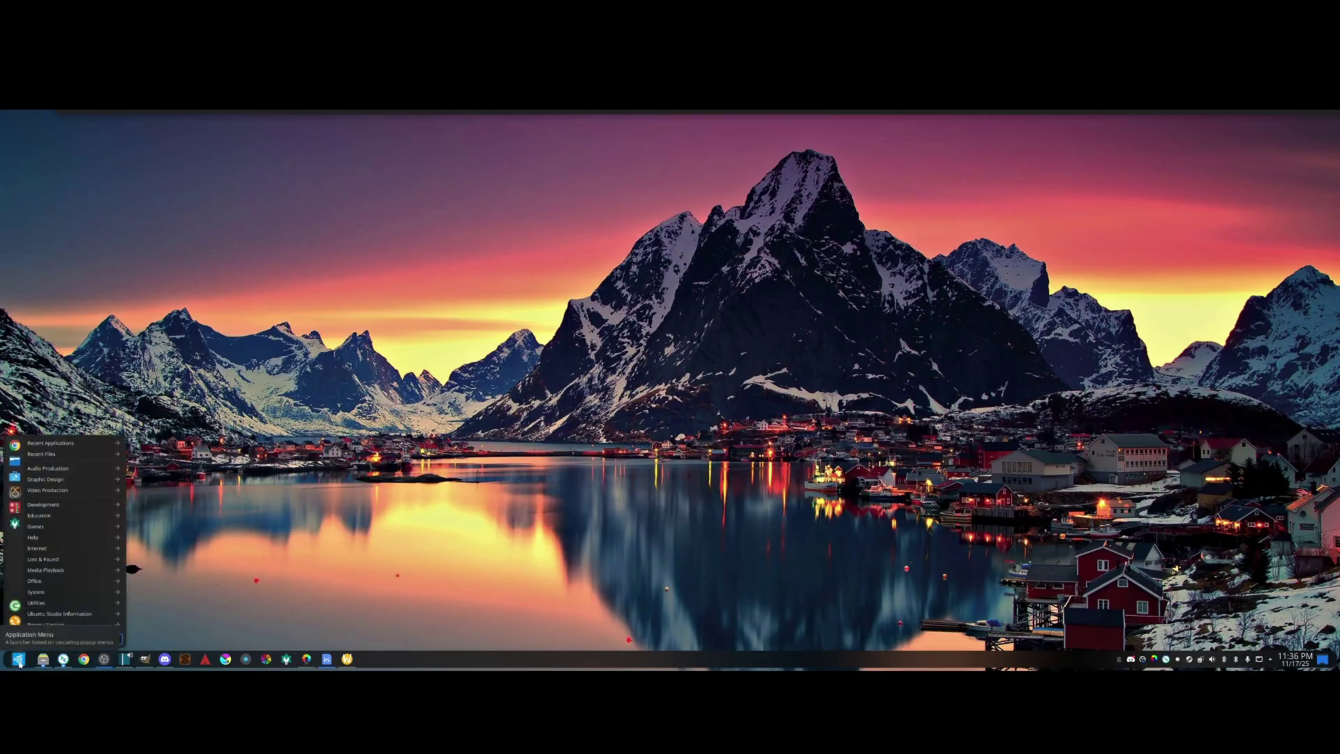
{"action": "left_click", "coordinate": [19, 661]}
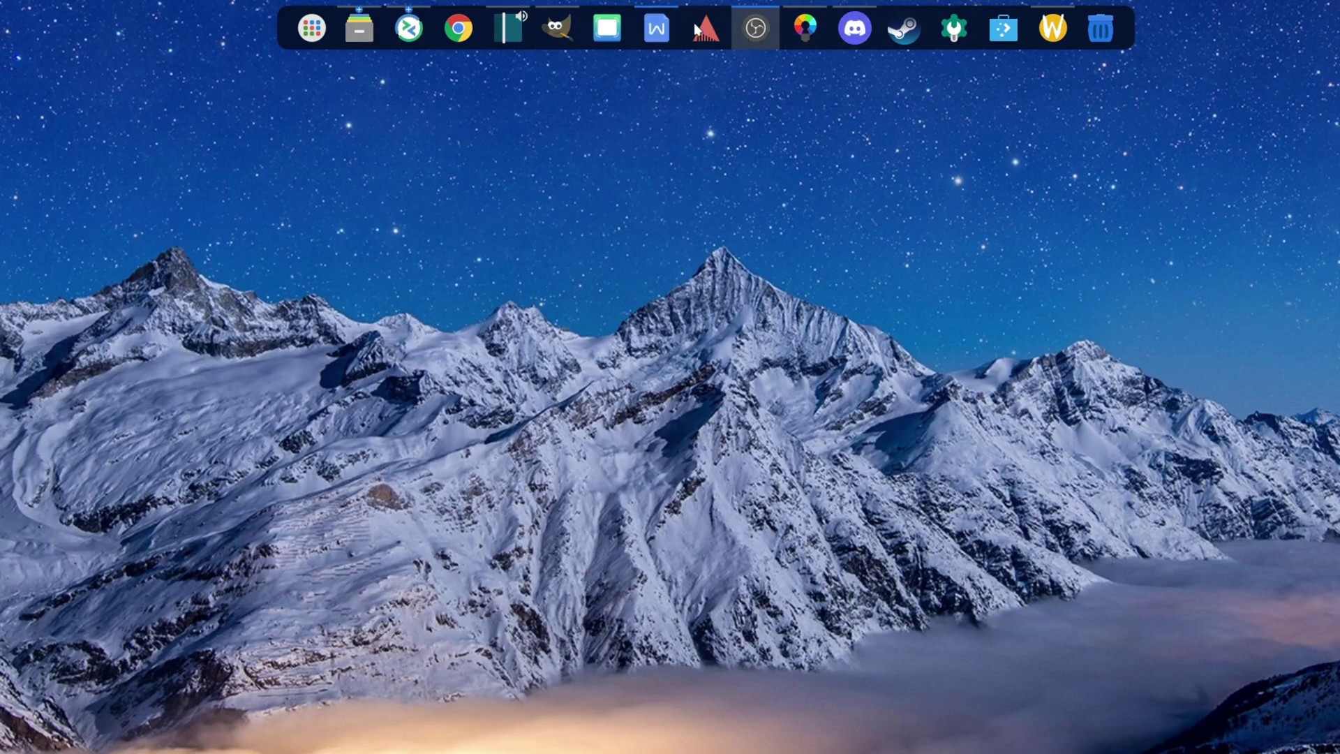
{"action": "left_click", "coordinate": [311, 29]}
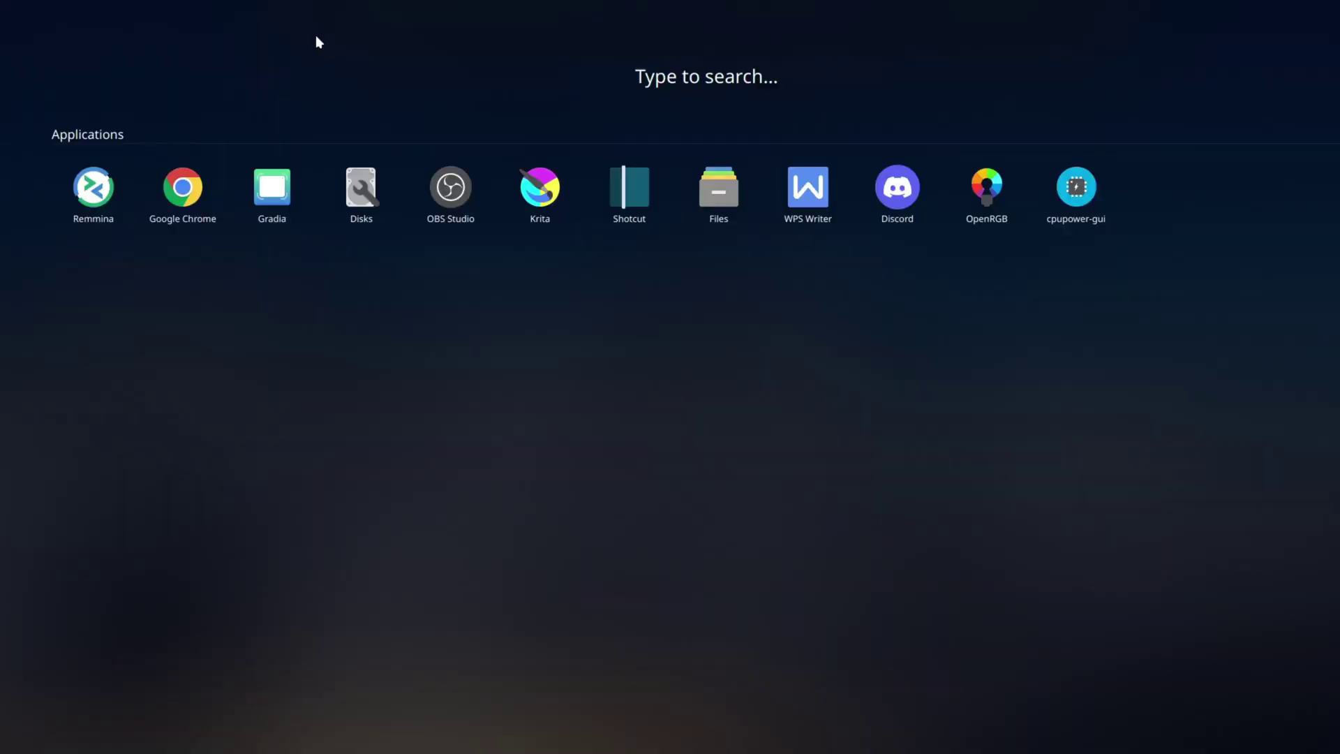
{"action": "left_click", "coordinate": [321, 35]}
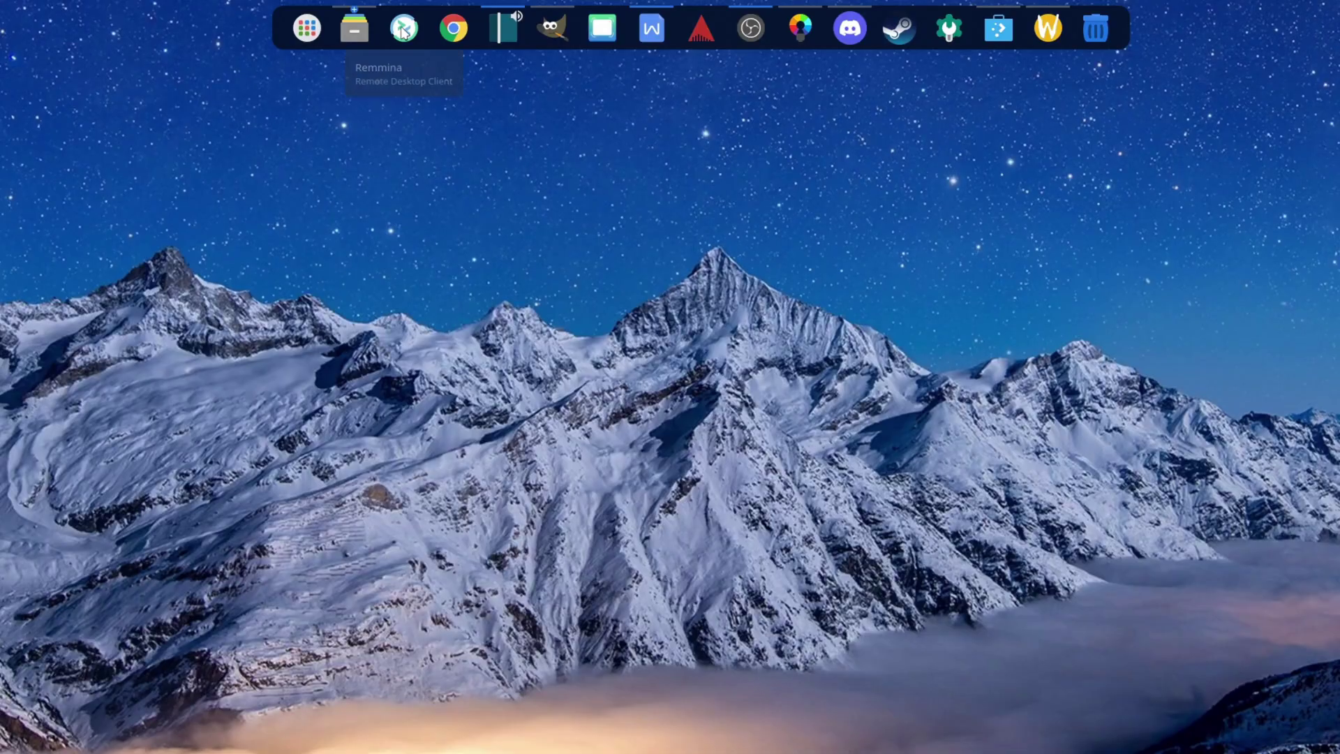
Step: Launch Remmina and open the Green Machine connection profile for editing
{"action": "left_click", "coordinate": [404, 29]}
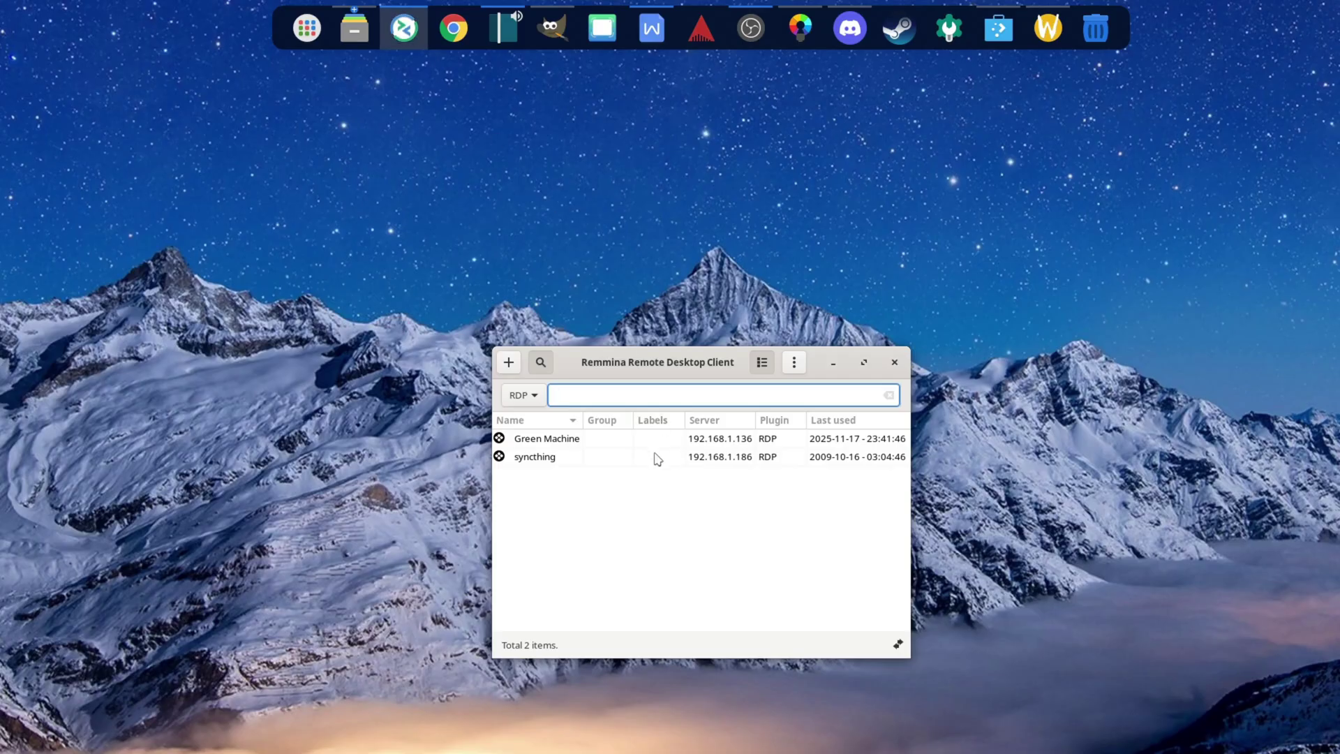
{"action": "left_click", "coordinate": [561, 441]}
{"action": "right_click", "coordinate": [560, 440]}
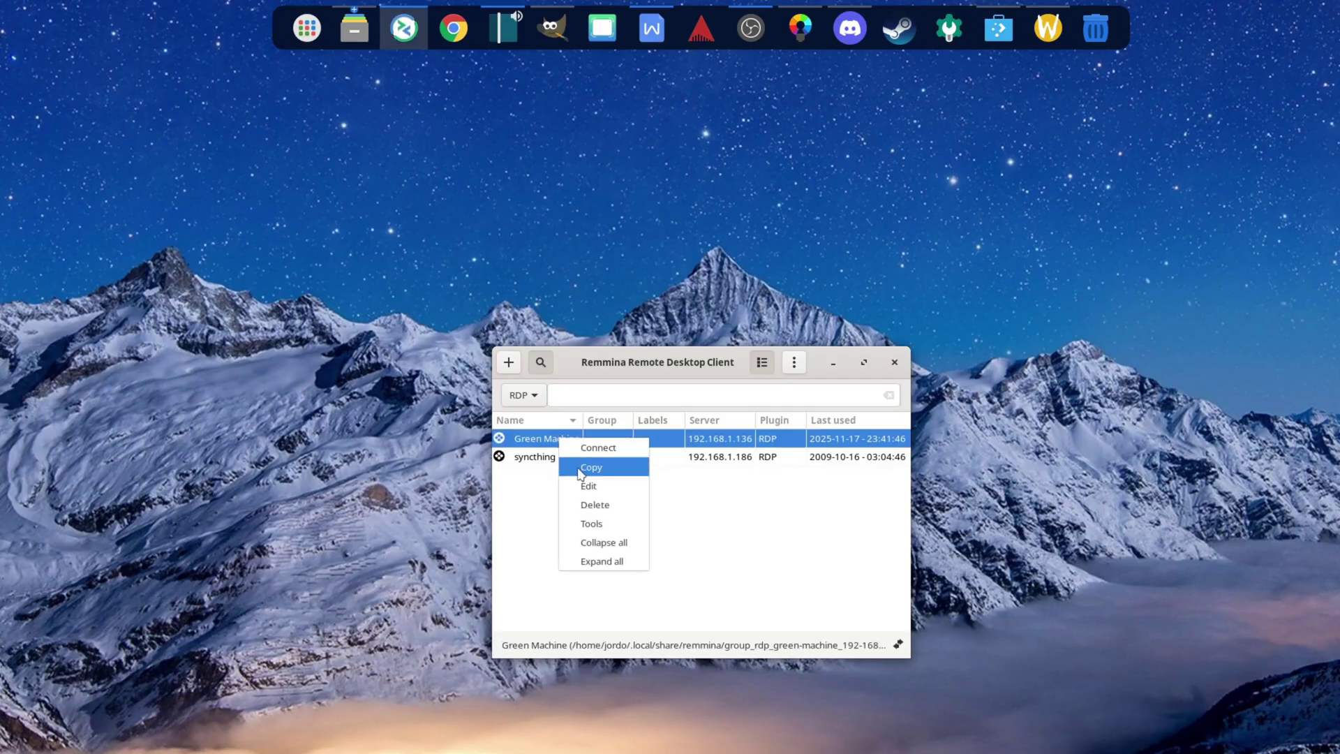
{"action": "left_click", "coordinate": [586, 483]}
Step: Browse the profile's Advanced, Behavior and SSH Tunnel settings, ending back on Advanced
{"action": "left_click_drag", "start_coordinate": [974, 445], "coordinate": [981, 555]}
{"action": "left_click_drag", "start_coordinate": [974, 668], "coordinate": [833, 427]}
{"action": "left_click", "coordinate": [529, 444]}
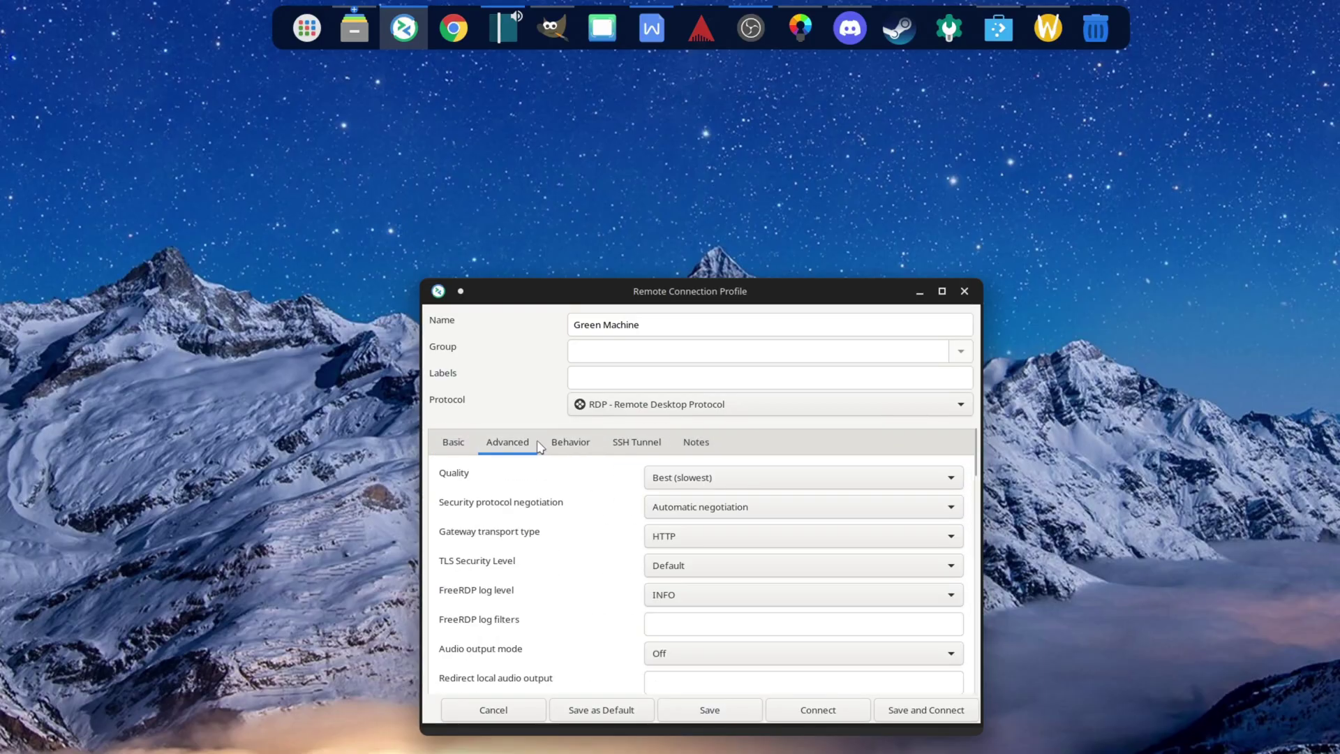
{"action": "left_click", "coordinate": [558, 447]}
{"action": "left_click", "coordinate": [622, 444]}
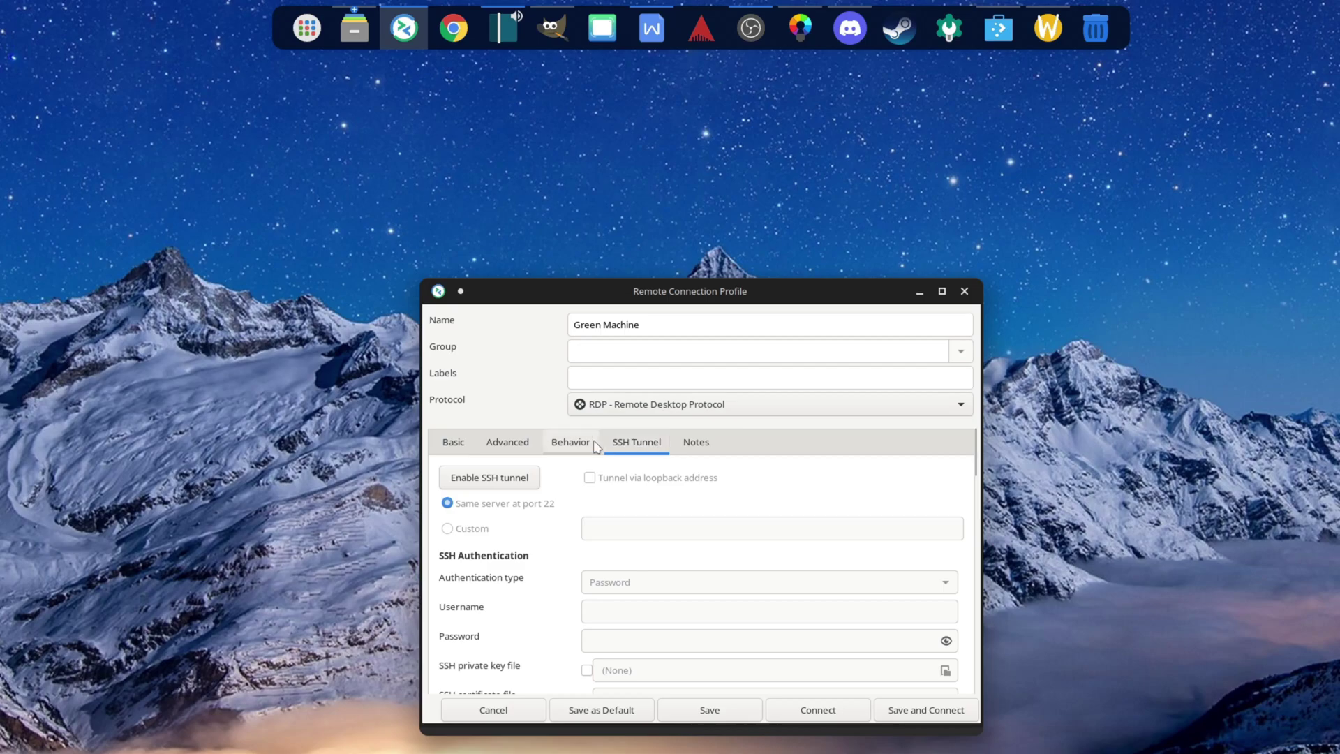
{"action": "left_click", "coordinate": [557, 445]}
{"action": "left_click", "coordinate": [509, 447]}
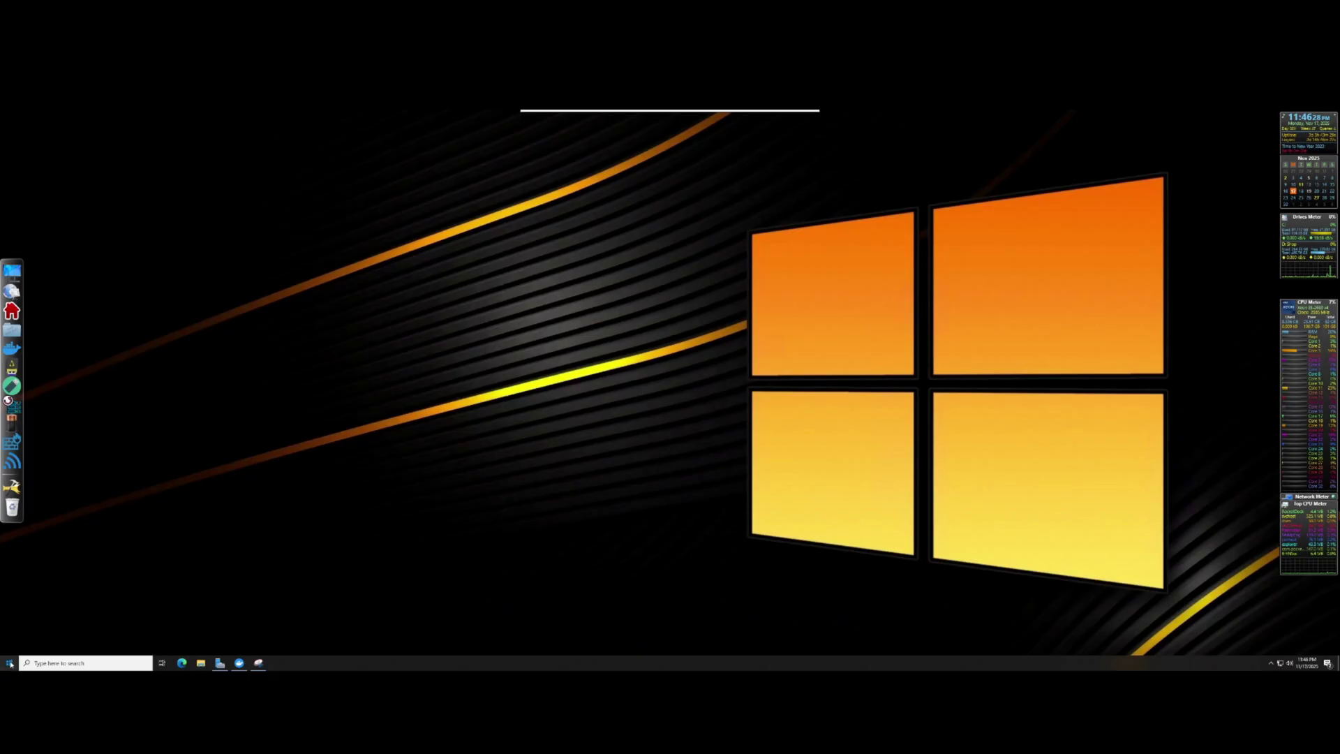
Step: Open File Explorer from the remote Windows Start menu, shift it right and minimize it
{"action": "left_click", "coordinate": [10, 663]}
{"action": "left_click", "coordinate": [201, 662]}
{"action": "left_click_drag", "start_coordinate": [342, 244], "coordinate": [465, 243]}
{"action": "left_click", "coordinate": [655, 239]}
Step: Open the Administrator home folder, close File Explorer, and exit the full-screen remote session
{"action": "left_click", "coordinate": [23, 310]}
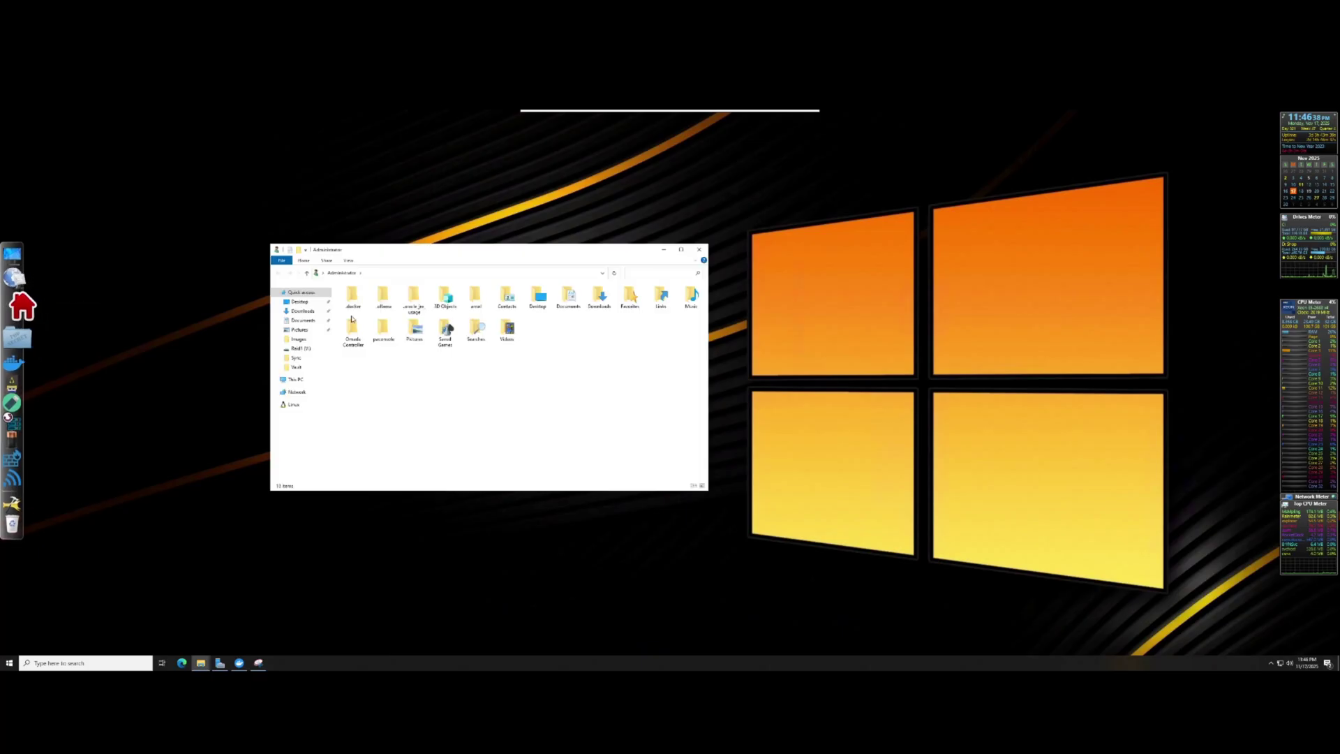
{"action": "left_click", "coordinate": [698, 249]}
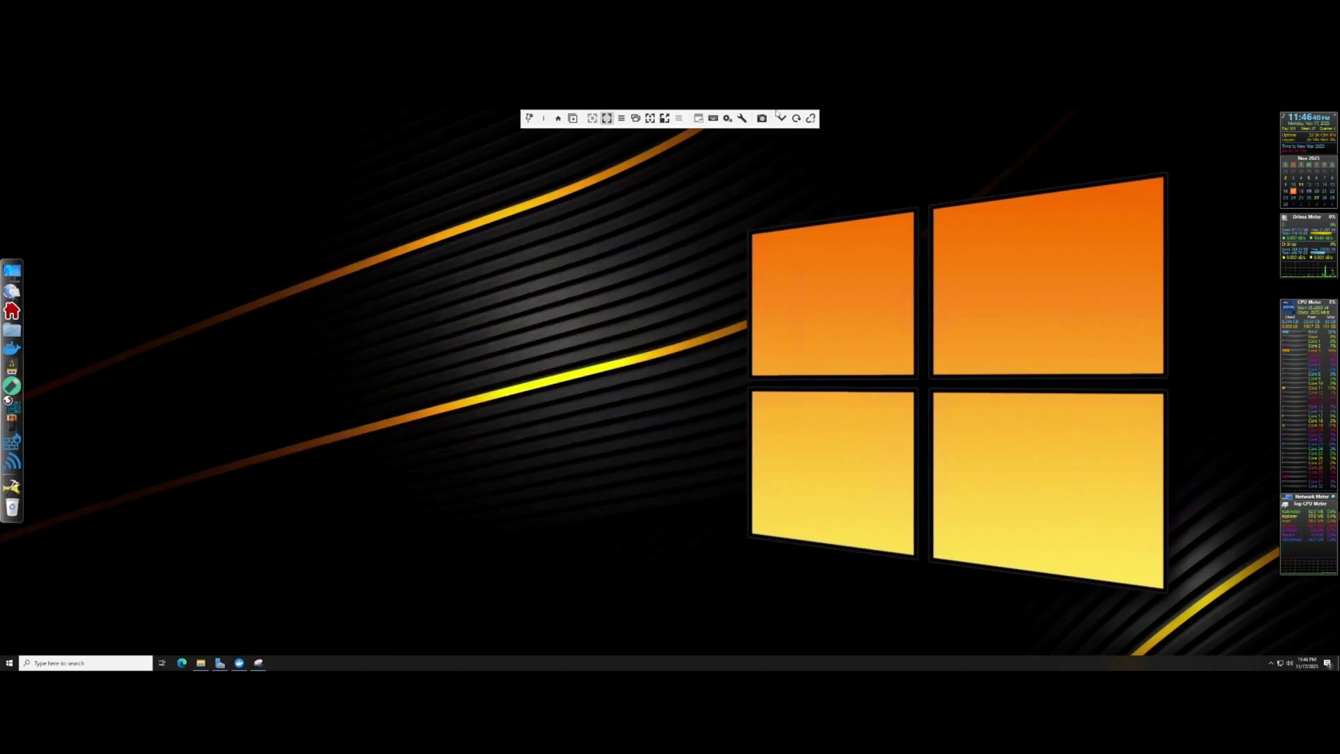
{"action": "left_click", "coordinate": [781, 118]}
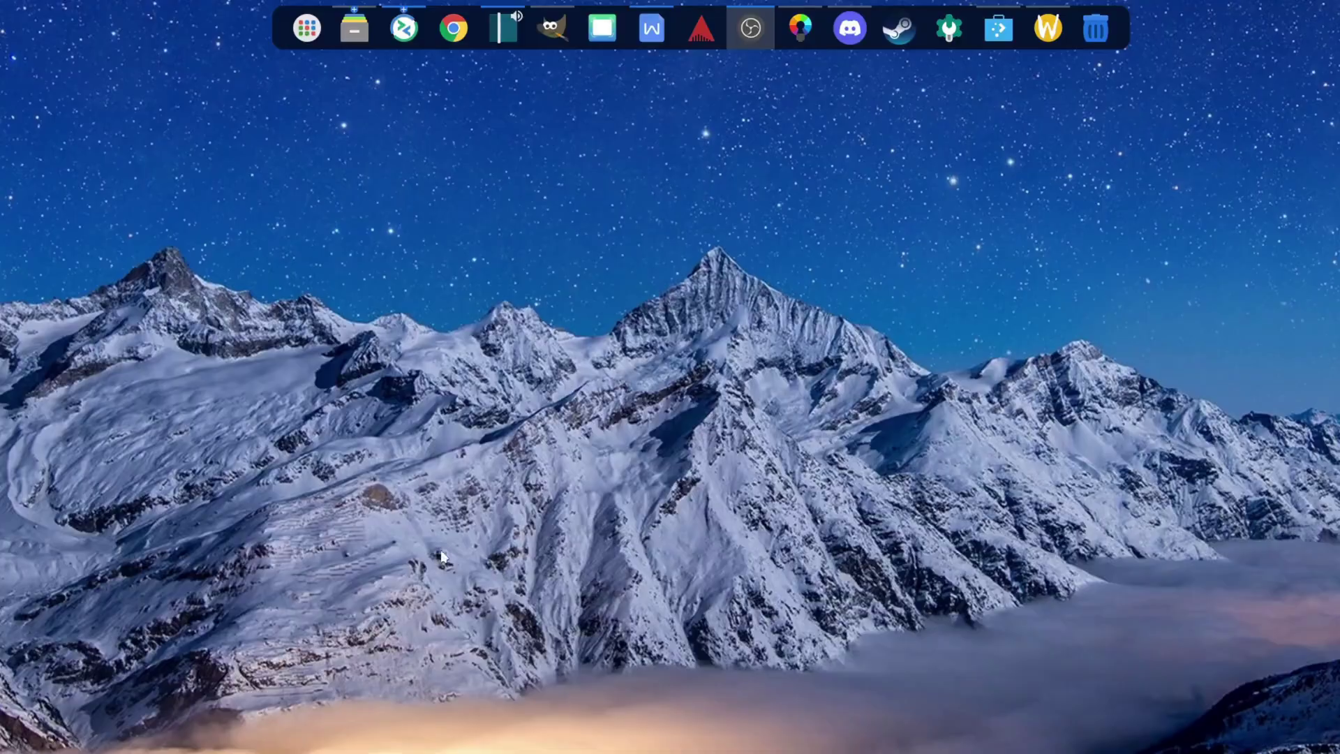
Step: Launch Gradia, capture a Full Screen screenshot, and save it
{"action": "left_click", "coordinate": [603, 29]}
{"action": "left_click", "coordinate": [667, 690]}
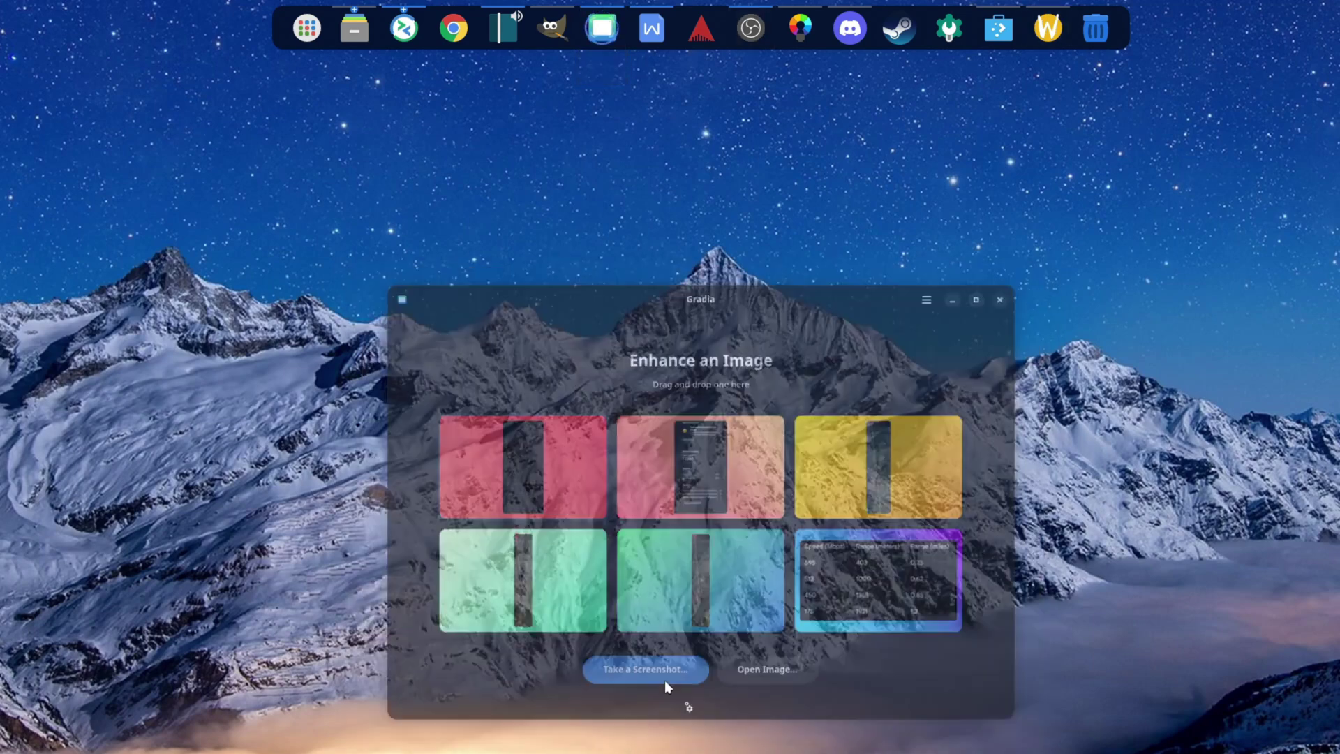
{"action": "left_click", "coordinate": [760, 613]}
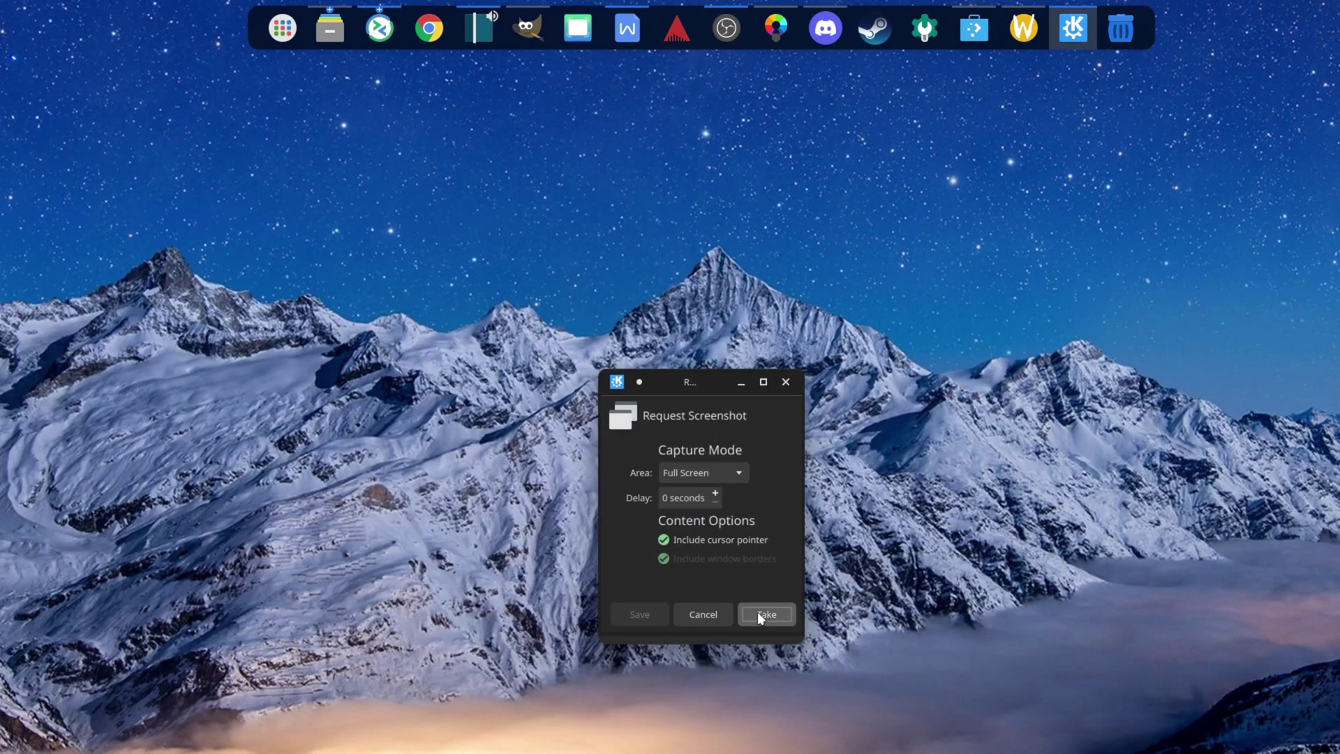
{"action": "left_click", "coordinate": [638, 614]}
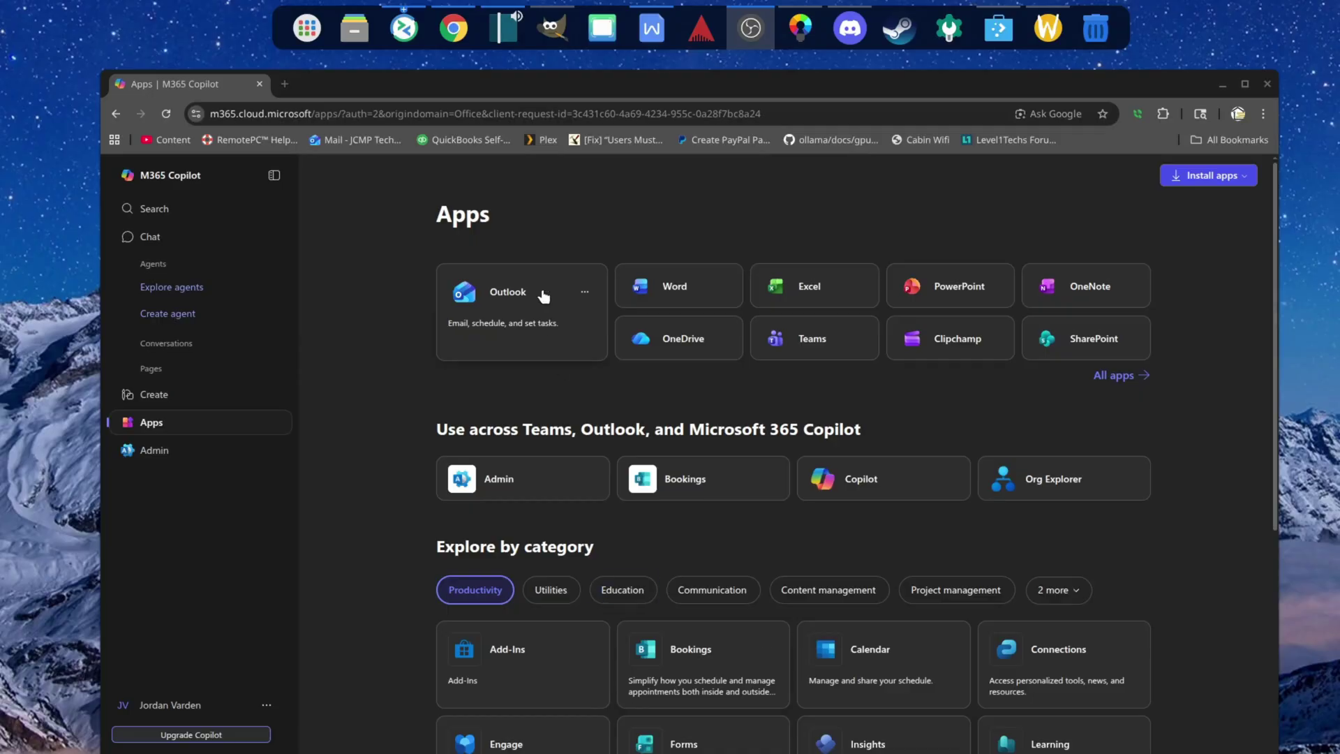
Step: Open Word from the Microsoft 365 Copilot Apps page
{"action": "left_click", "coordinate": [644, 282]}
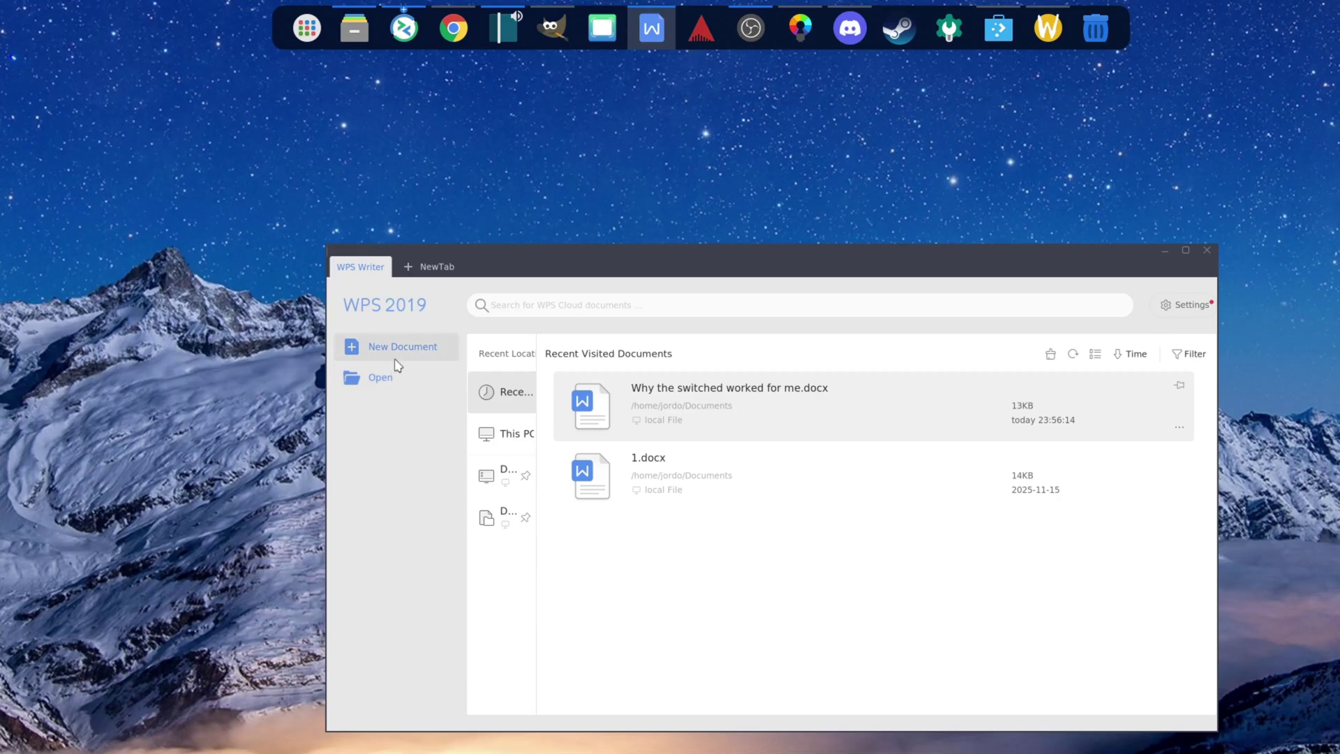
Step: Move the WPS window higher and create a blank new document, scrolling its page
{"action": "left_click_drag", "start_coordinate": [549, 257], "coordinate": [551, 207]}
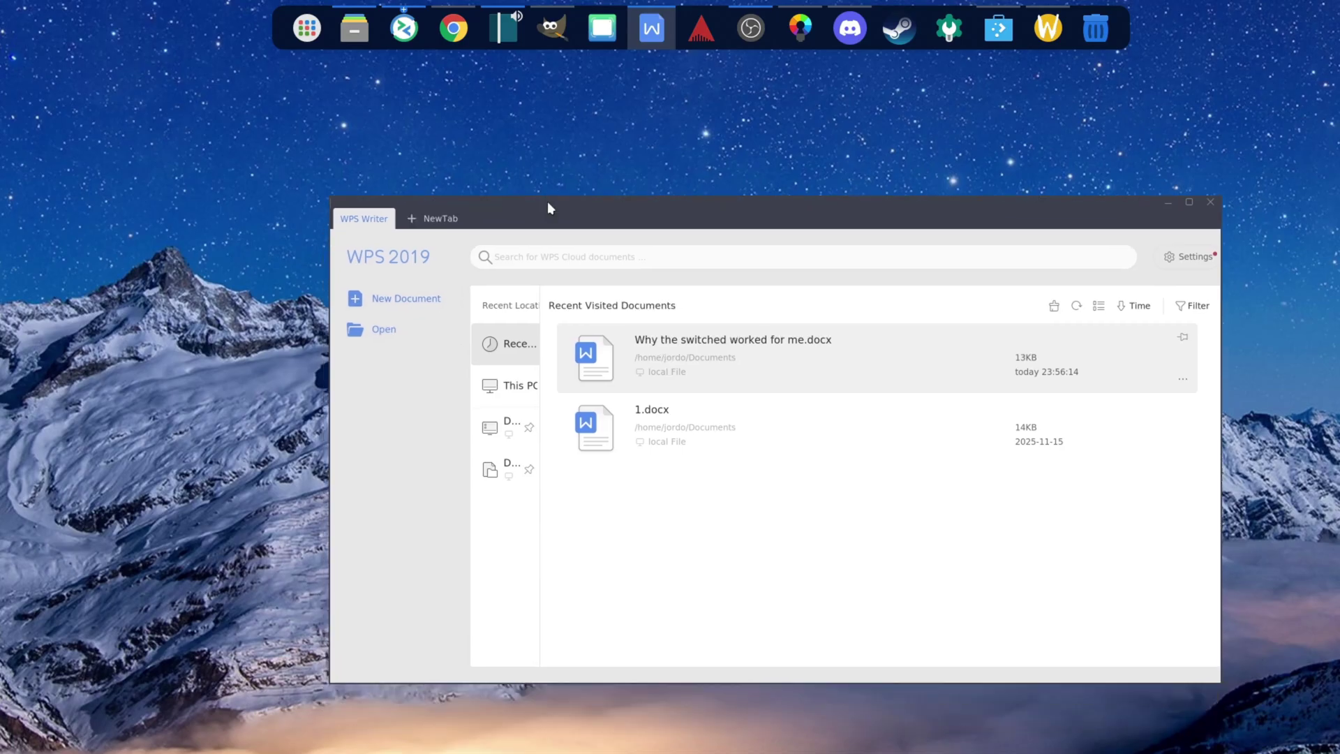
{"action": "left_click", "coordinate": [390, 301]}
{"action": "scroll", "coordinate": [740, 394], "scroll_direction": "down", "scroll_amount": 2}
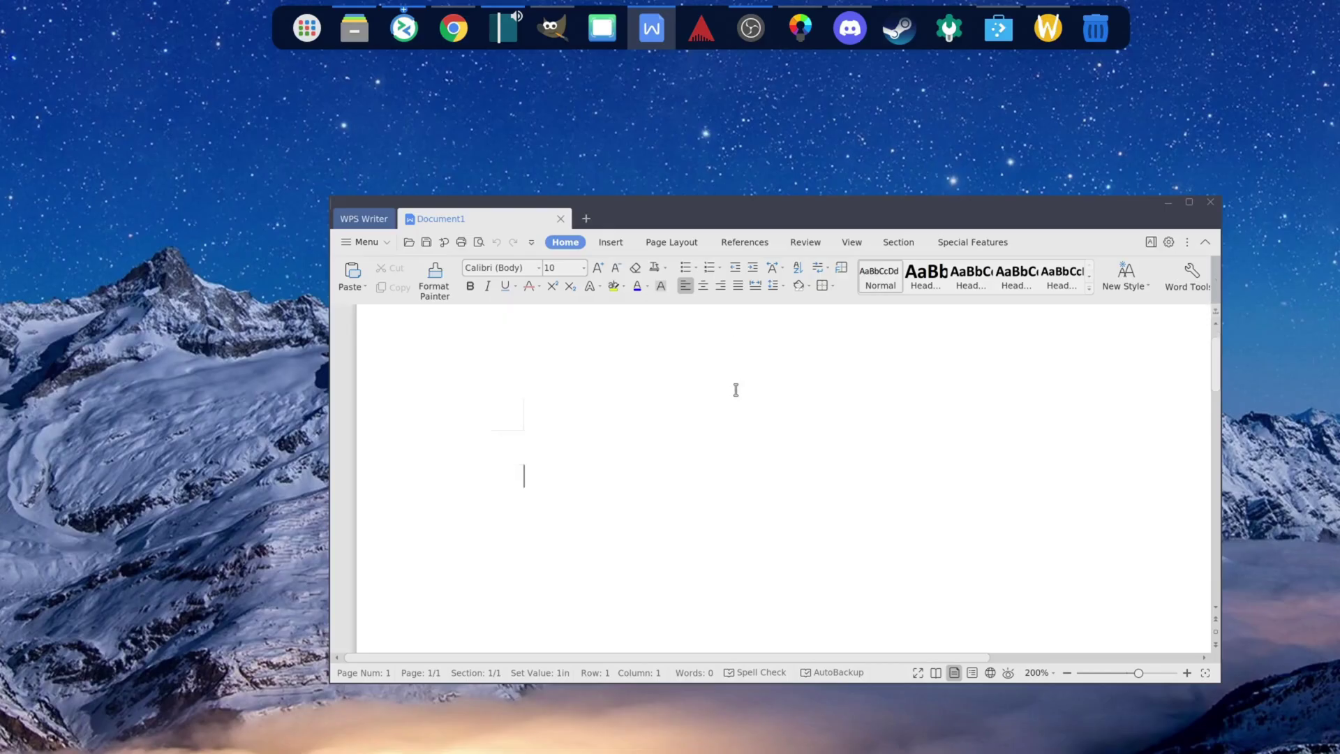
{"action": "scroll", "coordinate": [744, 399], "scroll_direction": "up", "scroll_amount": 1}
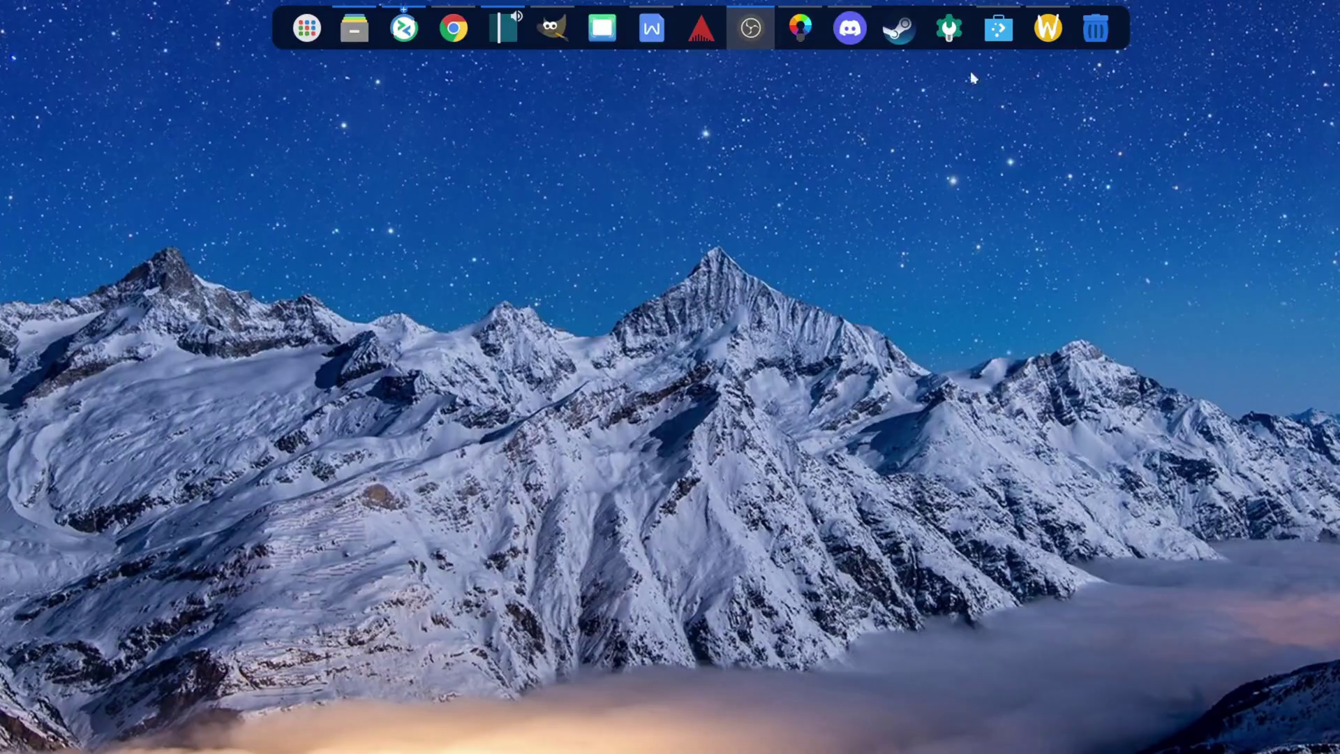
{"action": "left_click", "coordinate": [801, 28]}
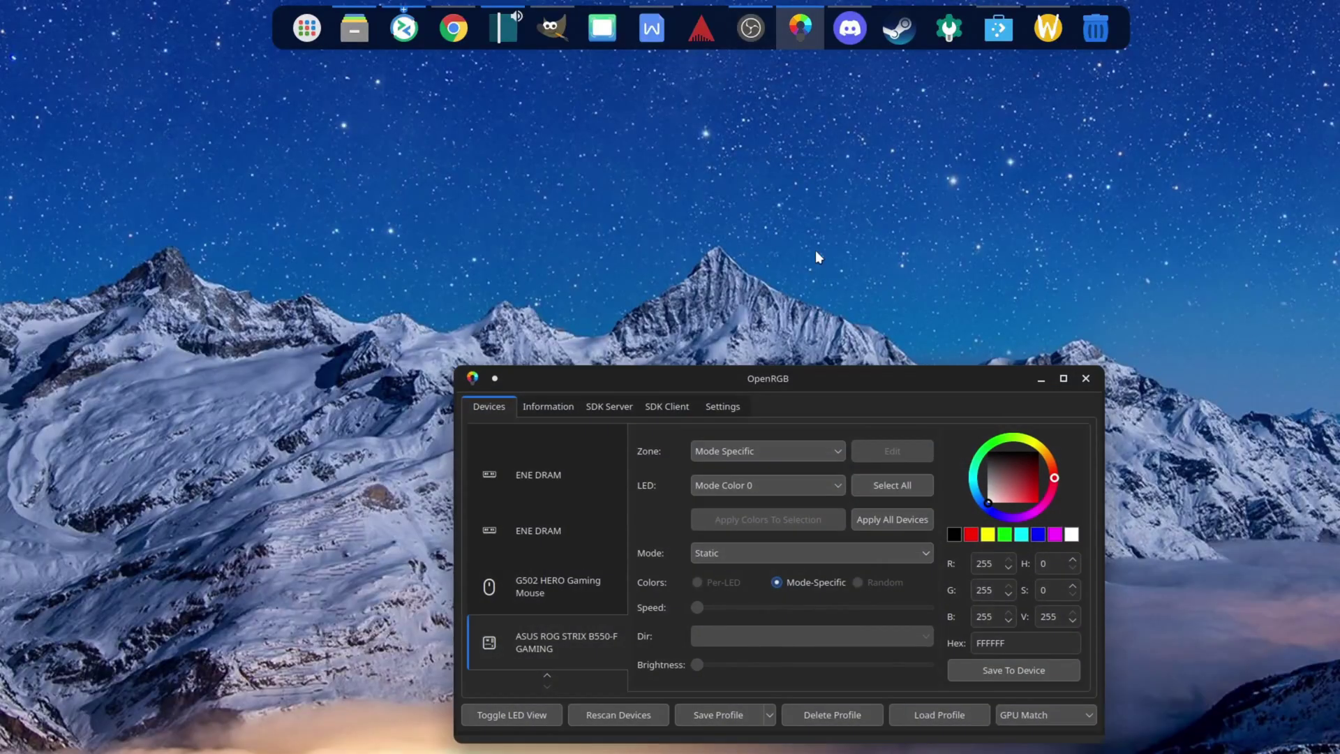
{"action": "left_click", "coordinate": [1024, 713]}
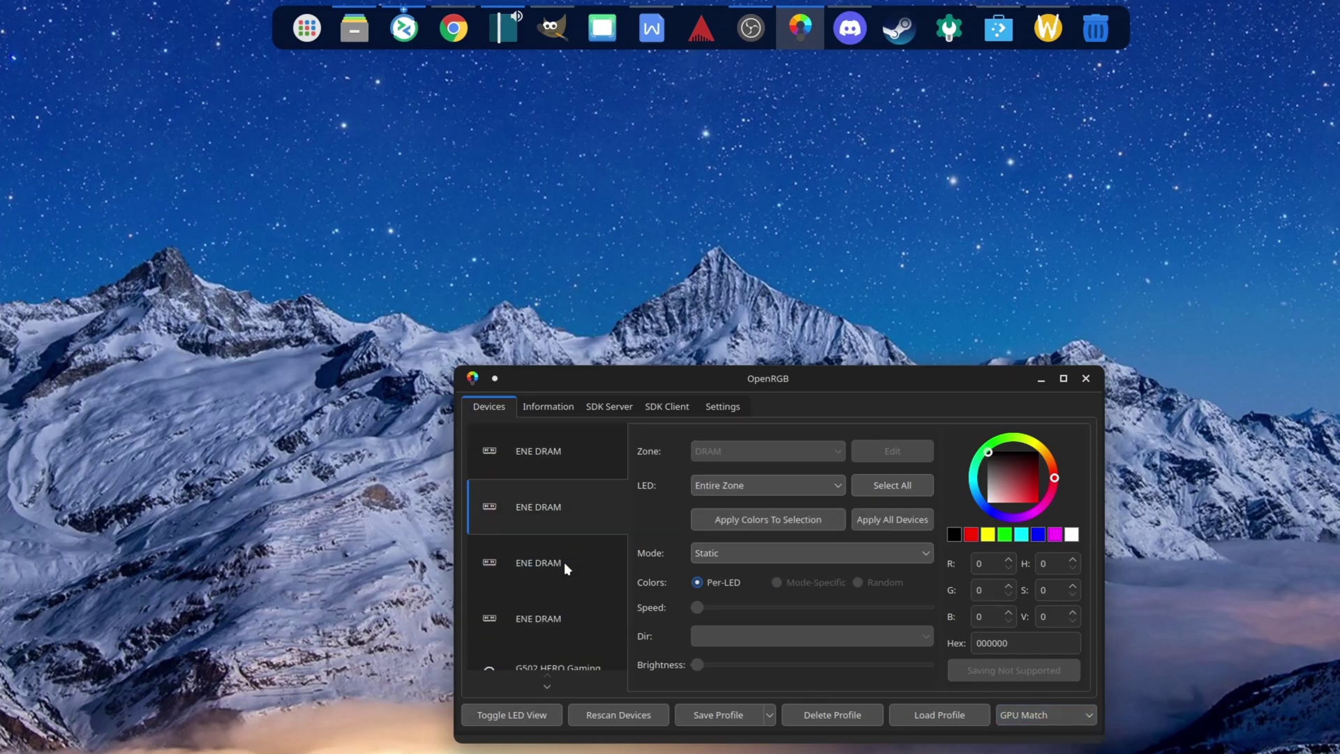
{"action": "left_click", "coordinate": [1086, 378]}
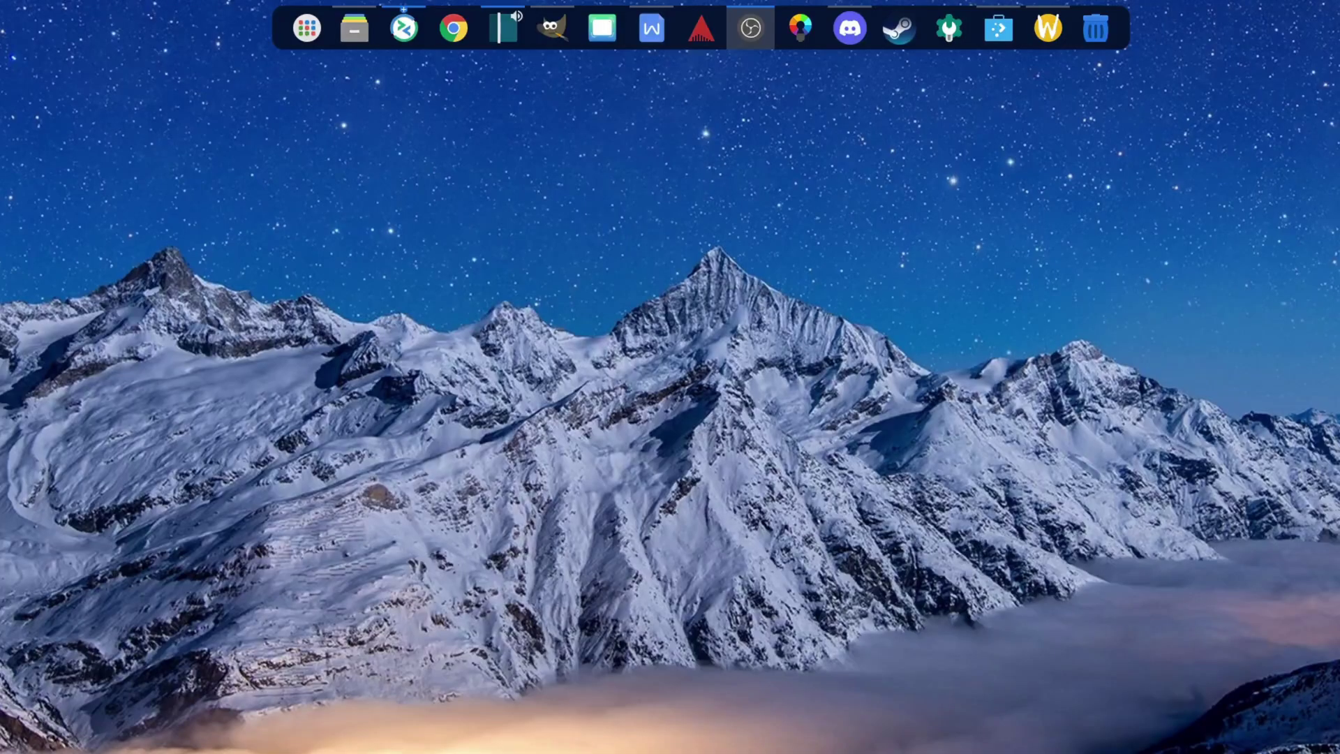
{"action": "left_click", "coordinate": [865, 31]}
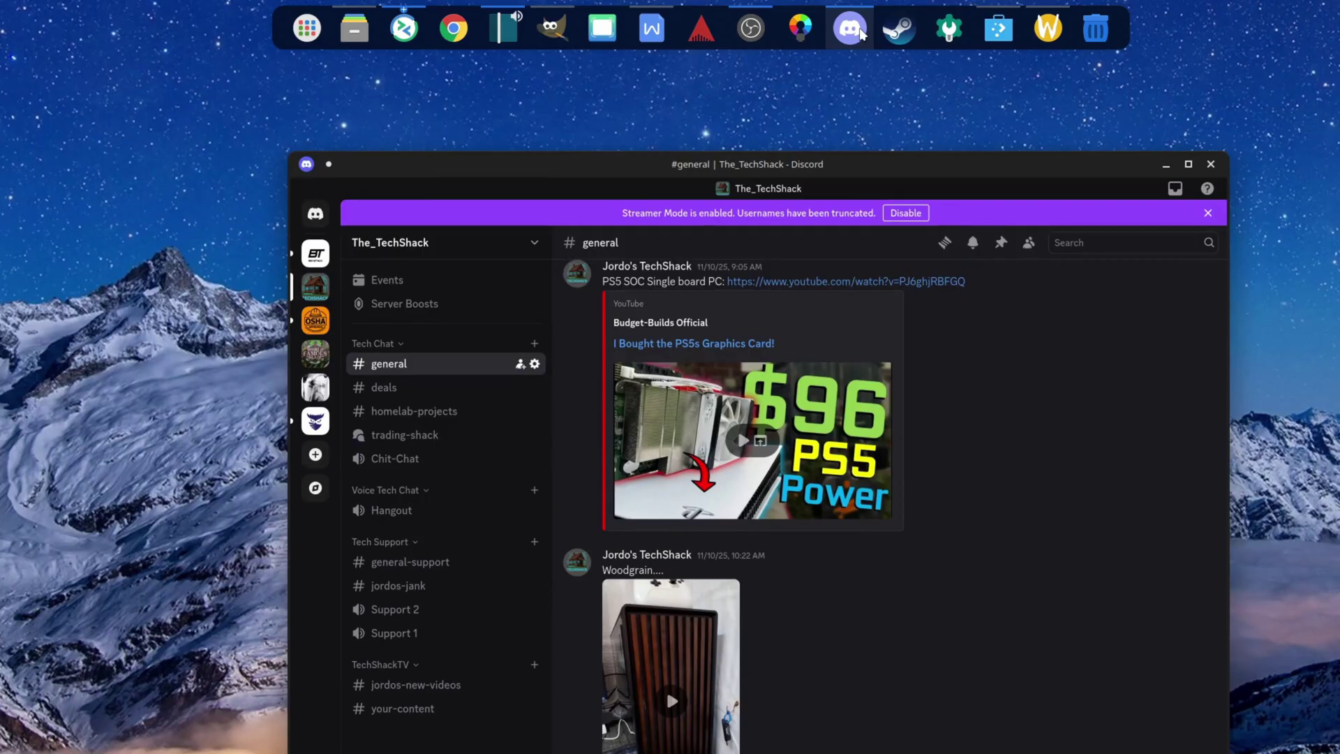
{"action": "left_click", "coordinate": [863, 34]}
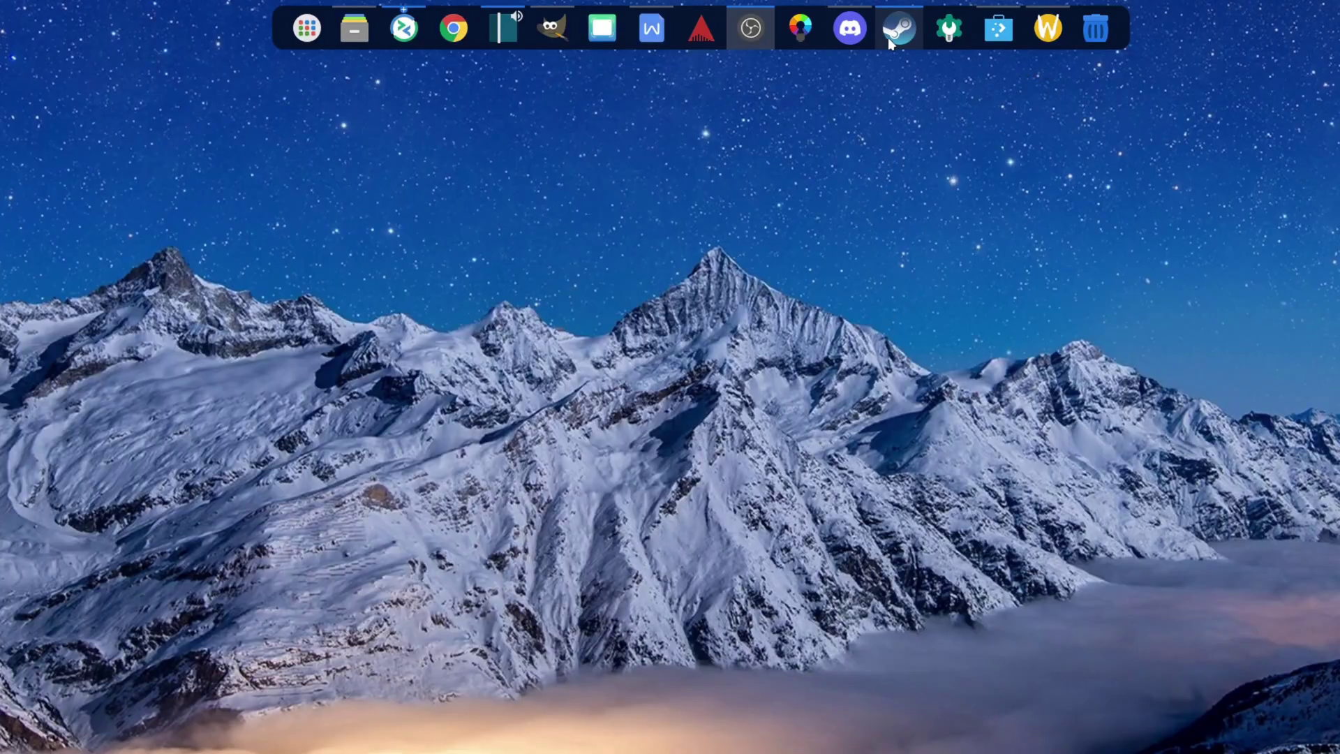
Step: Launch Steam, view Batman™: Arkham Knight, then open the Middle-earth™: Shadow of War™ library page
{"action": "left_click", "coordinate": [891, 38]}
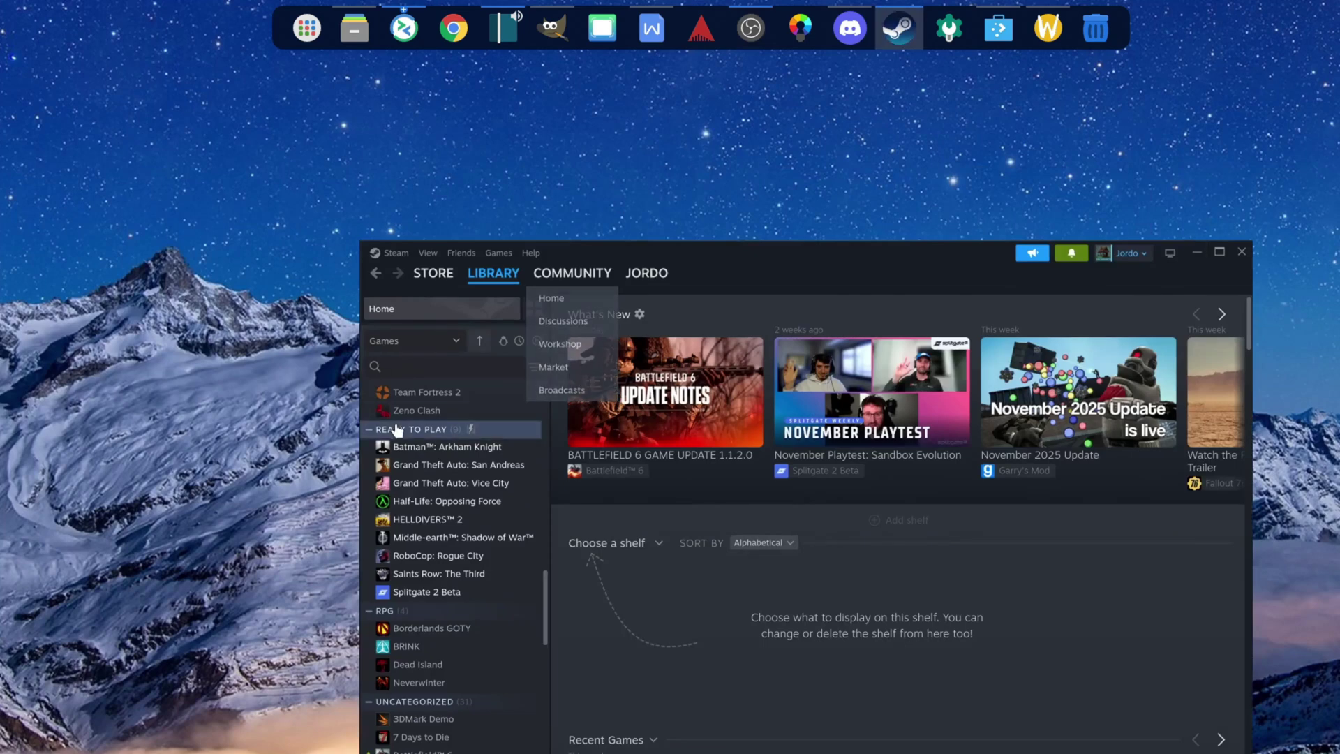
{"action": "left_click", "coordinate": [418, 451]}
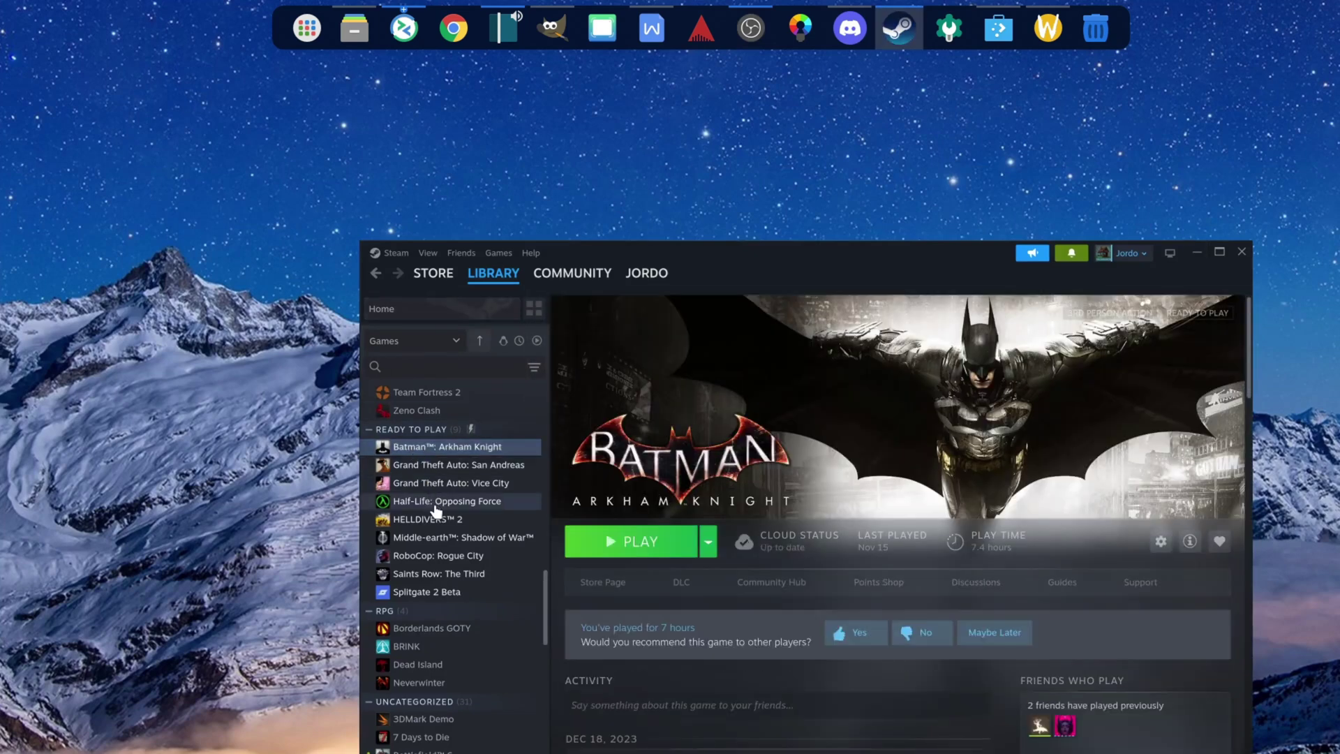
{"action": "left_click", "coordinate": [458, 545]}
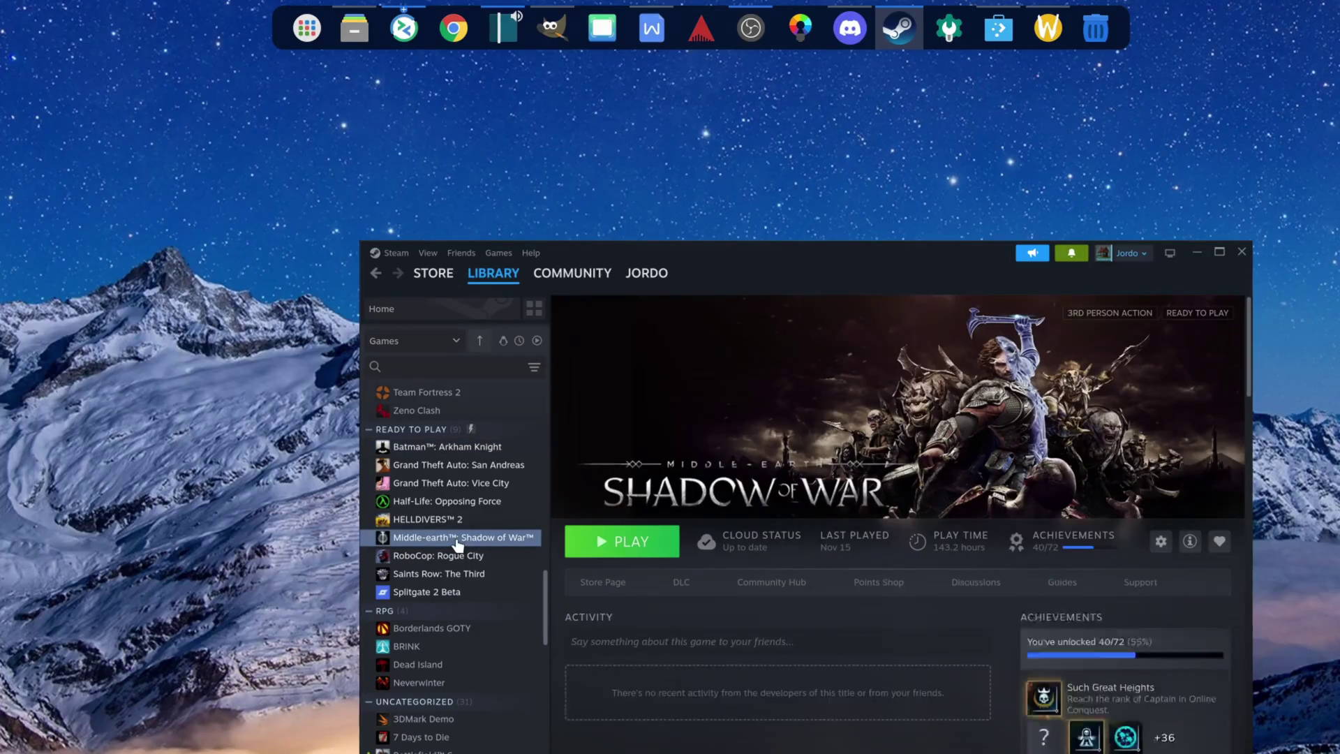